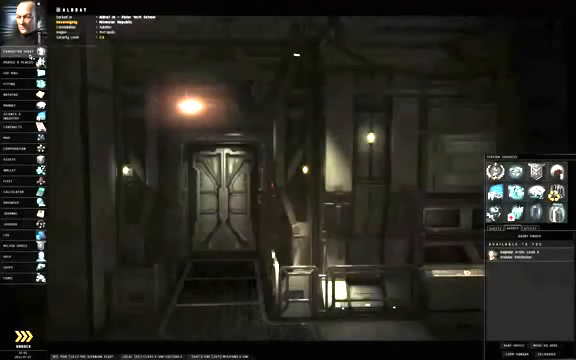
Glance at the character sheet, then bring up the planetary colonies overview for Hardbaco V.
click(20, 20)
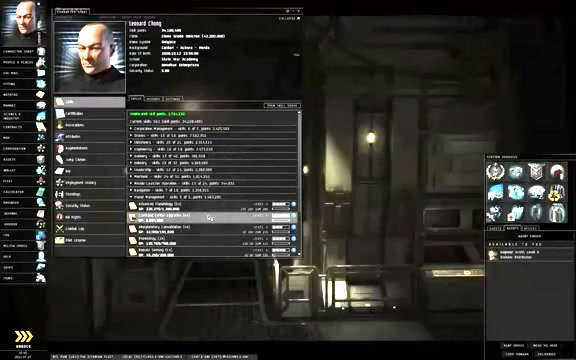
scroll(210, 216, down, 2)
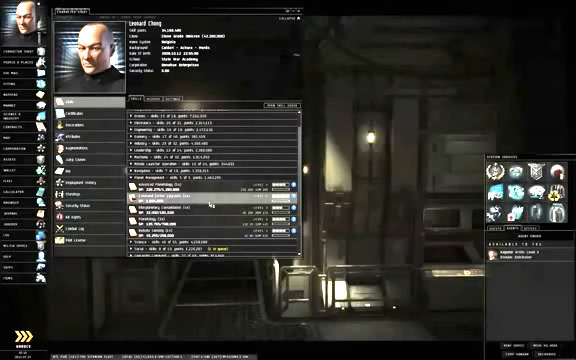
click(300, 12)
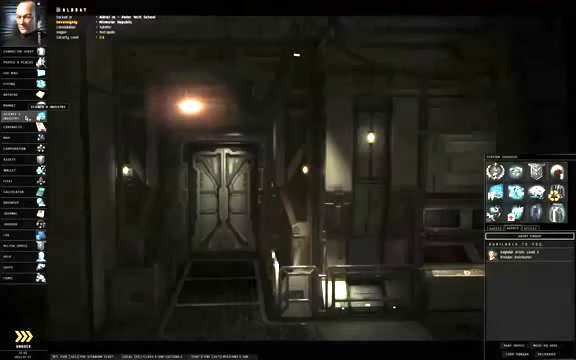
click(40, 118)
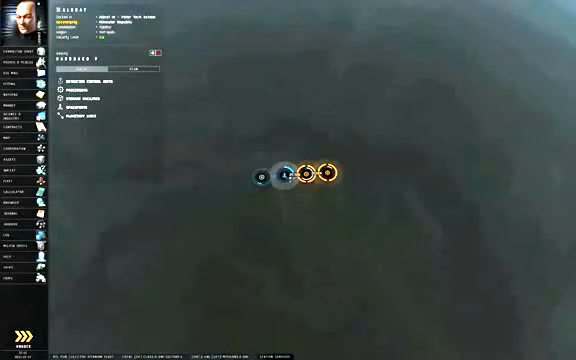
Inspect the colony's processor and launchpad and review the goods held in storage.
click(285, 175)
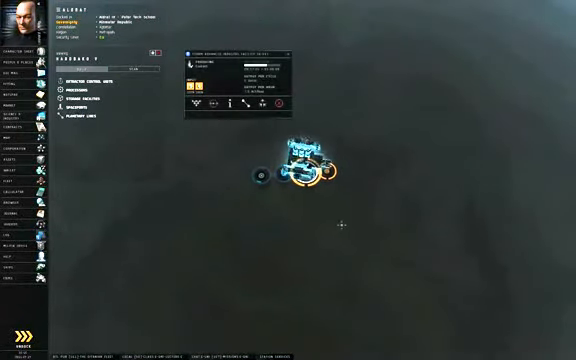
click(270, 170)
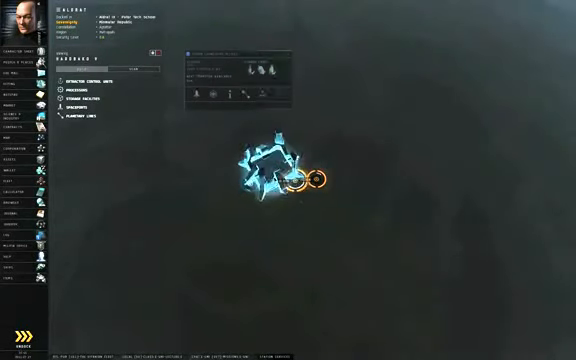
click(213, 94)
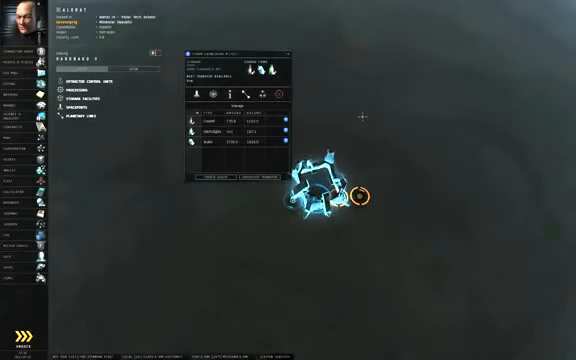
key(Escape)
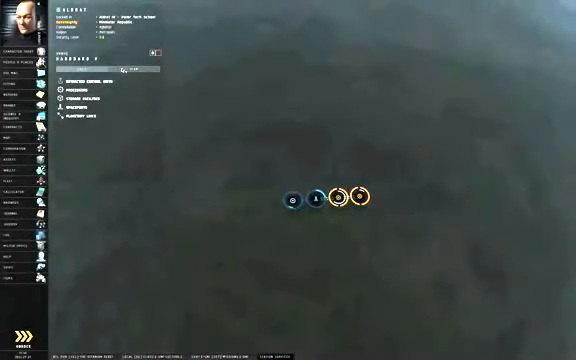
Switch to the resource scan and strengthen the heat map contrast.
click(123, 70)
scroll(220, 131, down, 3)
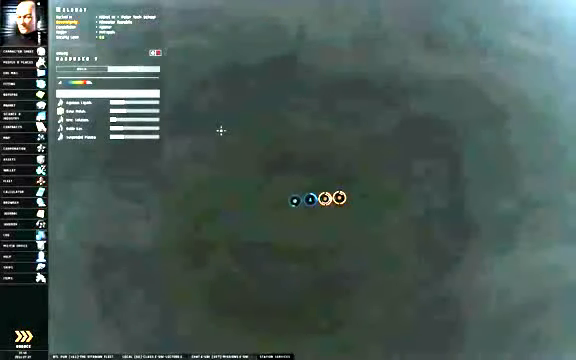
scroll(220, 131, down, 3)
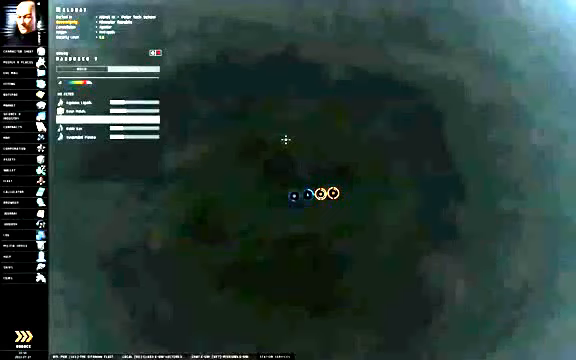
drag(286, 139, 264, 132)
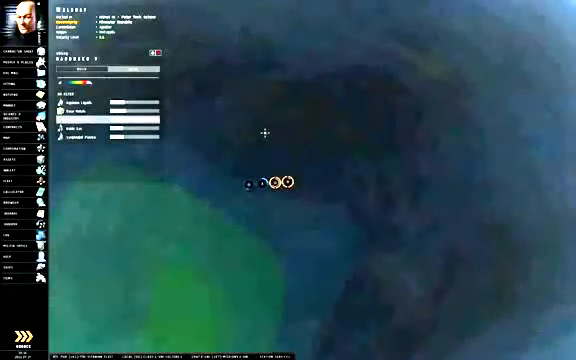
scroll(264, 132, down, 5)
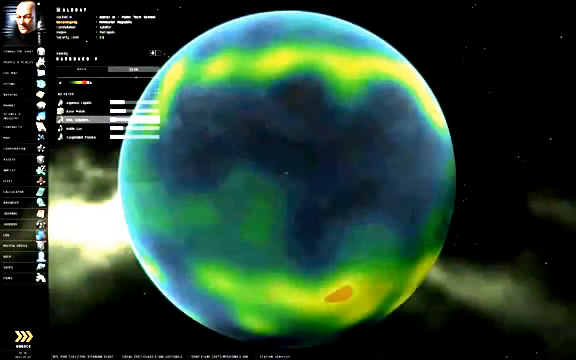
drag(88, 82, 78, 82)
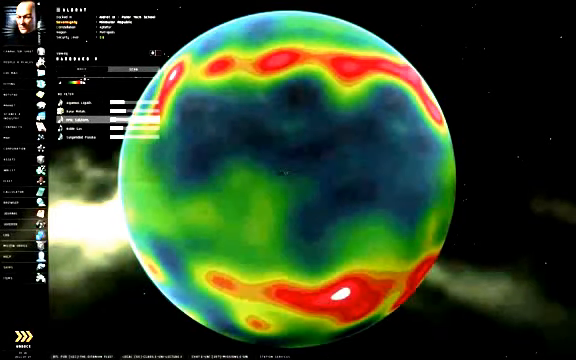
Turn the globe to survey the hotspots and centre the strongest red one.
mouse_move(272, 222)
mouse_down()
mouse_move(372, 233)
mouse_move(441, 228)
mouse_up()
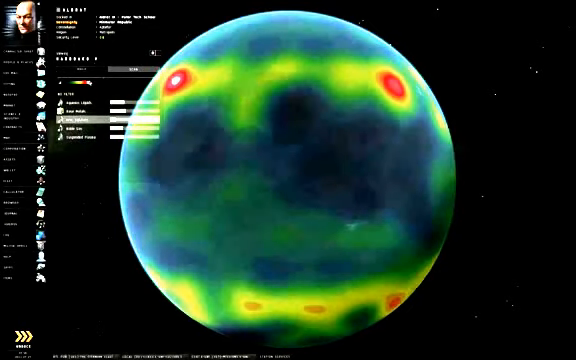
mouse_move(368, 180)
mouse_down()
mouse_move(438, 176)
mouse_move(285, 162)
mouse_move(241, 165)
mouse_move(300, 168)
mouse_move(168, 168)
mouse_move(357, 157)
mouse_move(236, 158)
mouse_move(320, 168)
mouse_move(208, 178)
mouse_move(323, 188)
mouse_move(199, 180)
mouse_move(320, 185)
mouse_up()
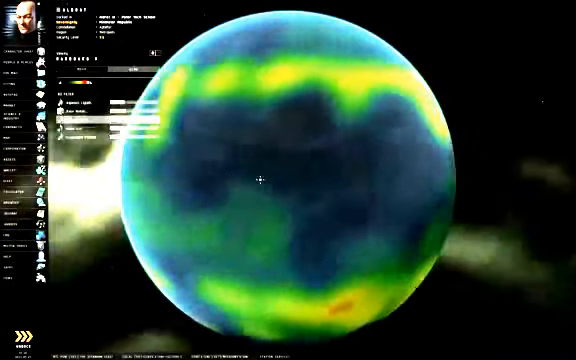
scroll(260, 180, up, 5)
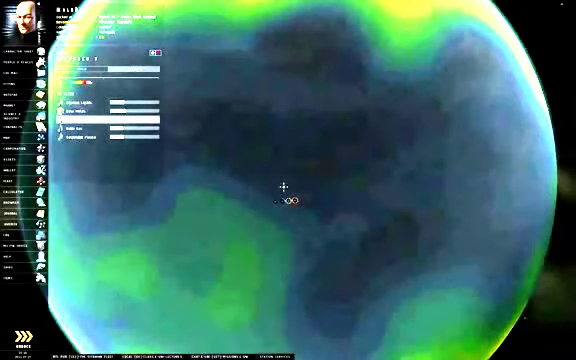
mouse_move(260, 180)
mouse_down()
mouse_move(283, 198)
mouse_move(268, 155)
mouse_move(285, 178)
mouse_move(316, 190)
mouse_move(272, 185)
mouse_up()
scroll(232, 153, down, 5)
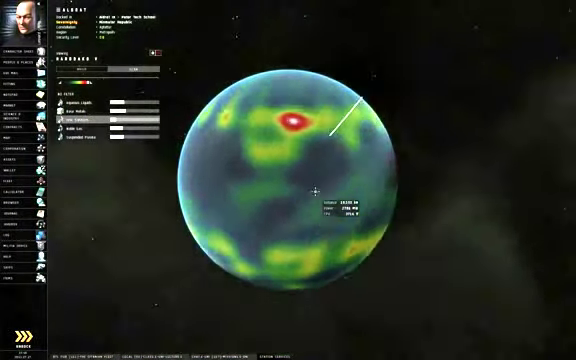
scroll(316, 190, up, 5)
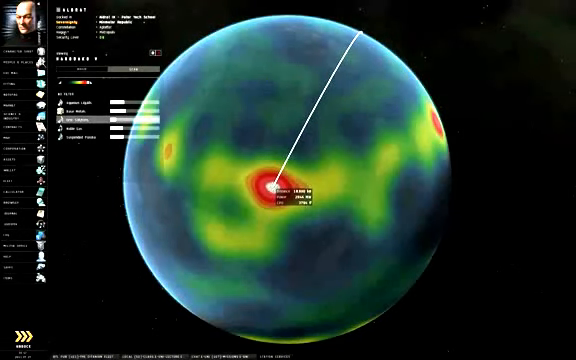
Place a new Extractor Control Unit on the surface near the red hotspot.
click(276, 186)
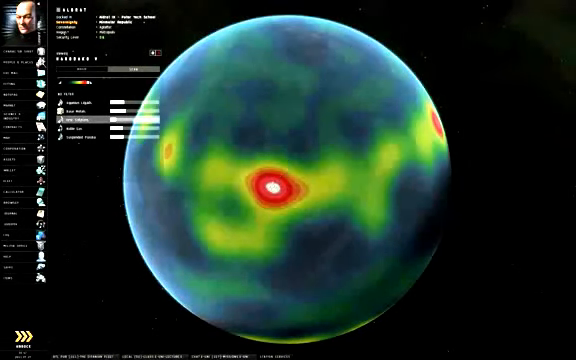
click(75, 95)
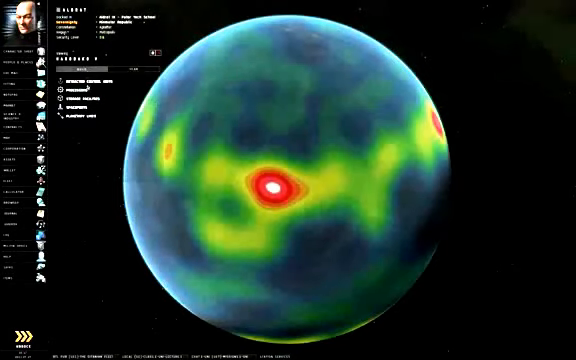
click(293, 146)
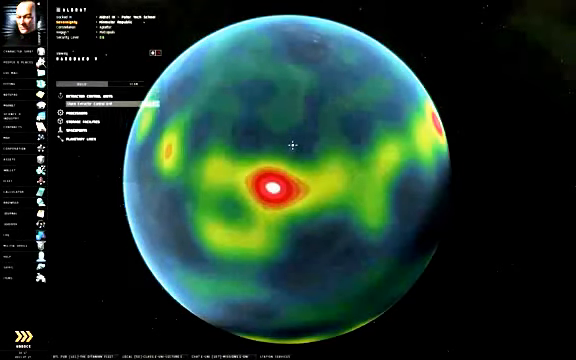
scroll(314, 176, up, 3)
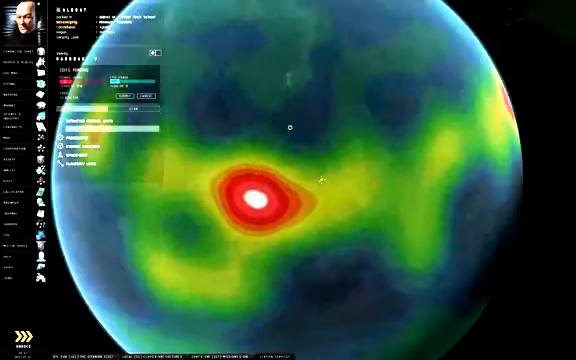
scroll(314, 176, up, 3)
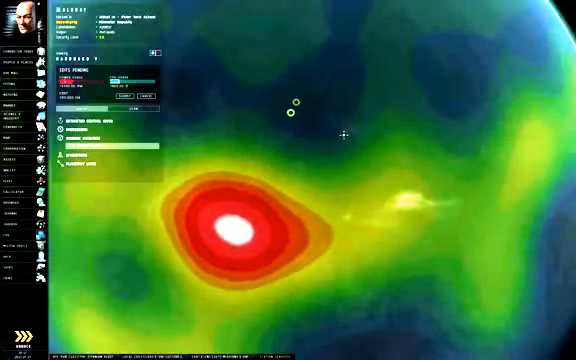
scroll(346, 135, down, 4)
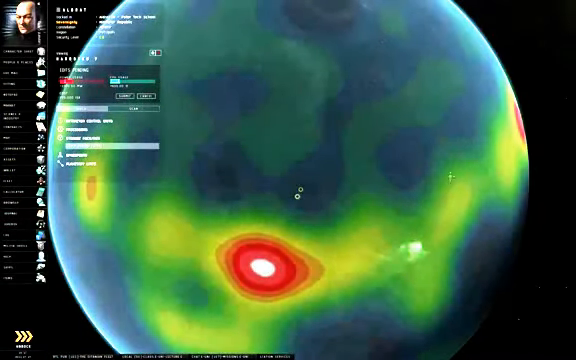
scroll(450, 176, down, 4)
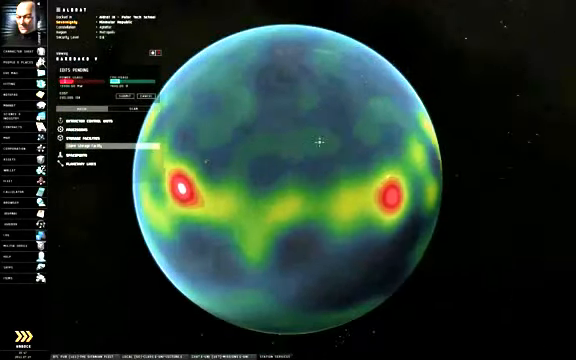
mouse_move(413, 64)
mouse_down()
mouse_move(258, 141)
mouse_move(196, 147)
mouse_move(272, 160)
mouse_up()
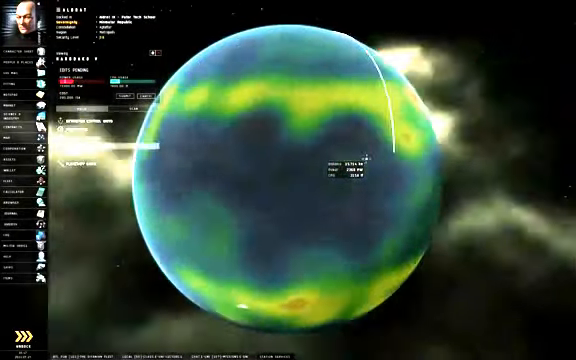
scroll(272, 160, up, 5)
scroll(272, 160, up, 5)
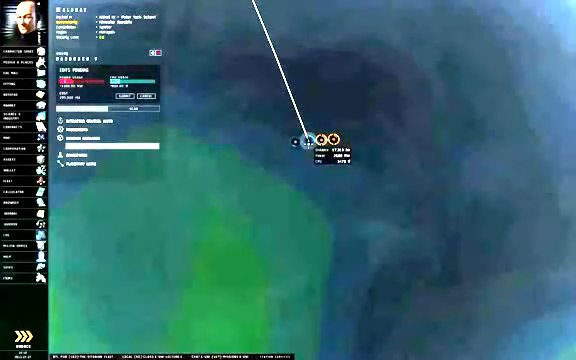
scroll(244, 107, down, 5)
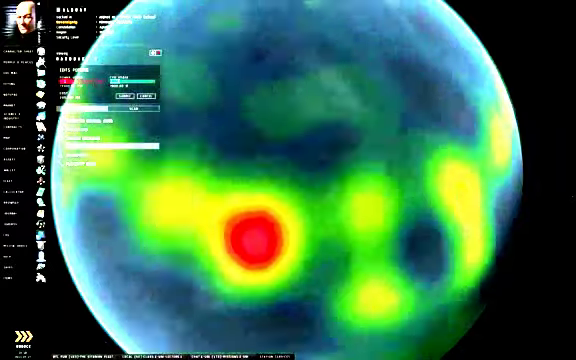
Create a link from the structure above the hotspot to the distant colony structure.
drag(250, 240, 327, 168)
scroll(355, 155, up, 5)
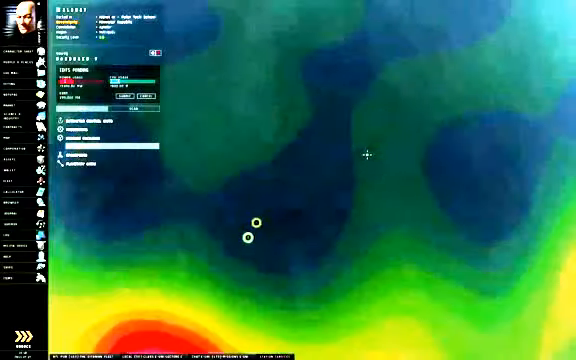
drag(383, 141, 390, 95)
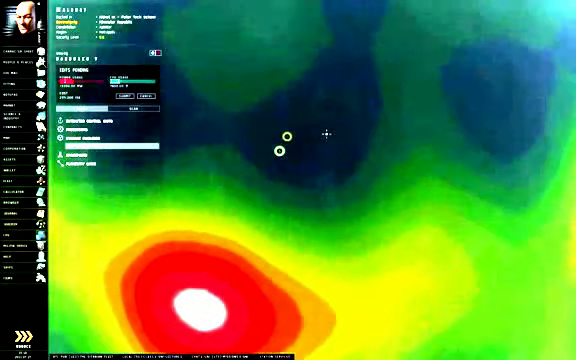
drag(327, 134, 327, 134)
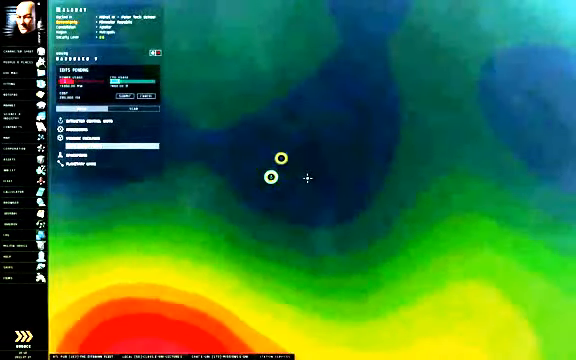
drag(311, 174, 300, 200)
mouse_move(281, 158)
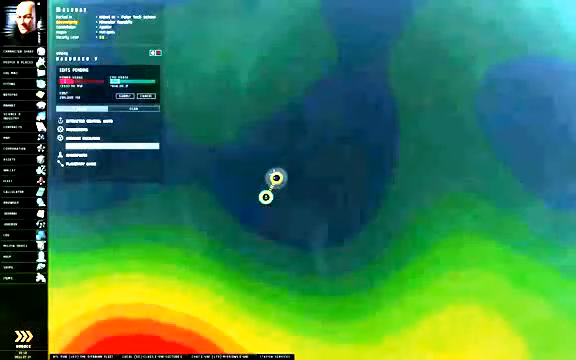
click(275, 177)
scroll(360, 120, down, 3)
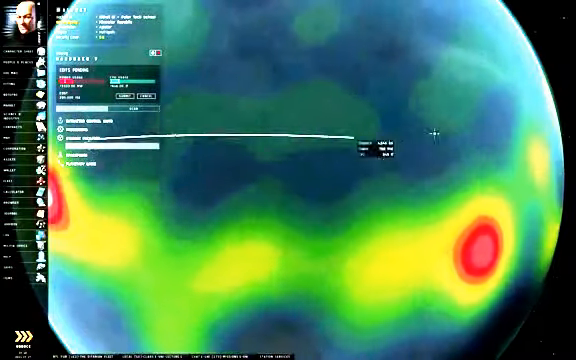
drag(320, 128, 332, 210)
scroll(300, 135, up, 5)
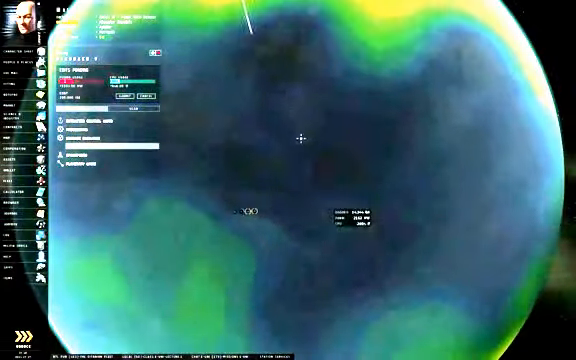
scroll(320, 130, up, 3)
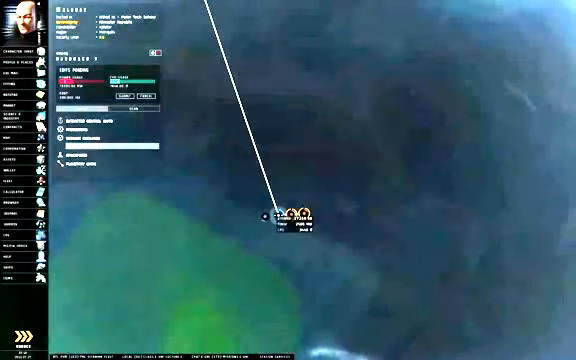
click(266, 216)
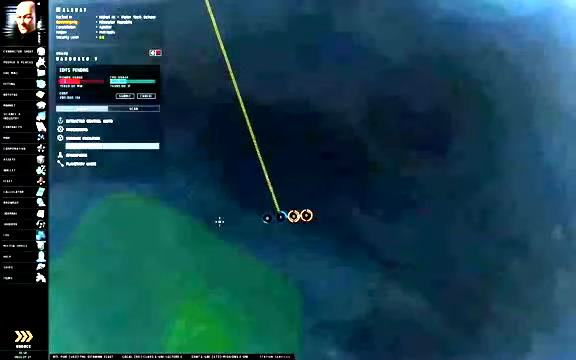
Review the new link's distance, power and CPU details, then submit the pending colony edits.
drag(203, 180, 296, 133)
click(296, 133)
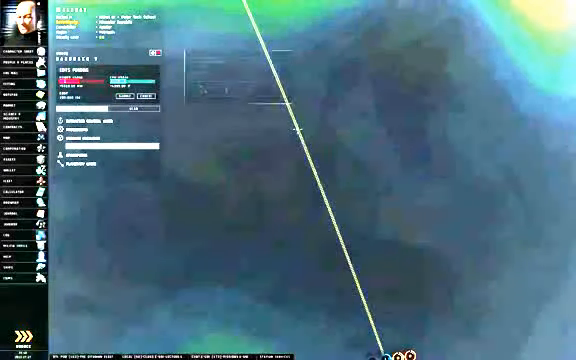
drag(270, 235, 318, 80)
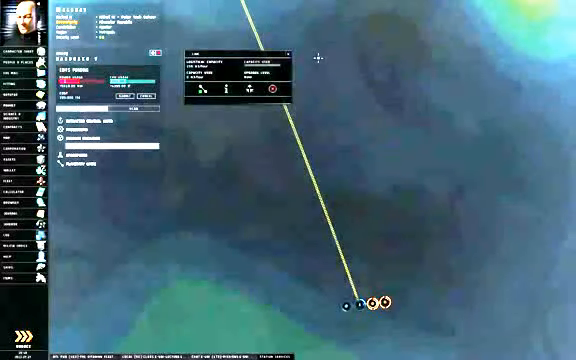
scroll(251, 154, down, 5)
scroll(272, 162, down, 5)
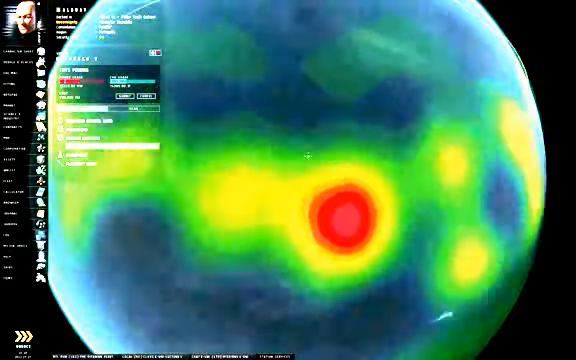
drag(516, 231, 420, 160)
scroll(420, 160, up, 5)
scroll(289, 186, up, 3)
mouse_move(289, 186)
mouse_down()
mouse_move(368, 150)
mouse_move(366, 160)
mouse_move(323, 142)
mouse_up()
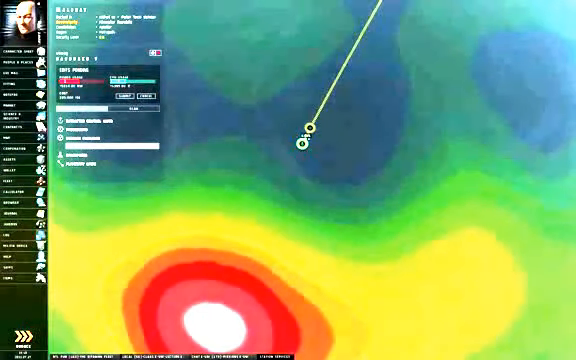
click(303, 142)
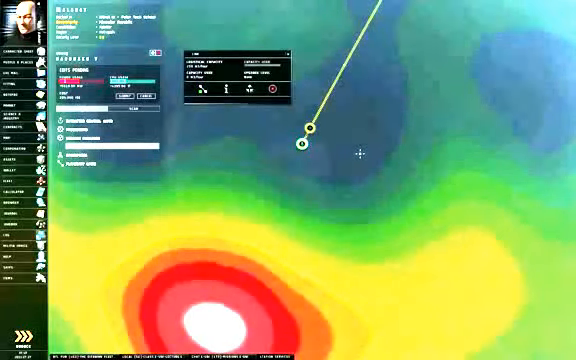
click(359, 152)
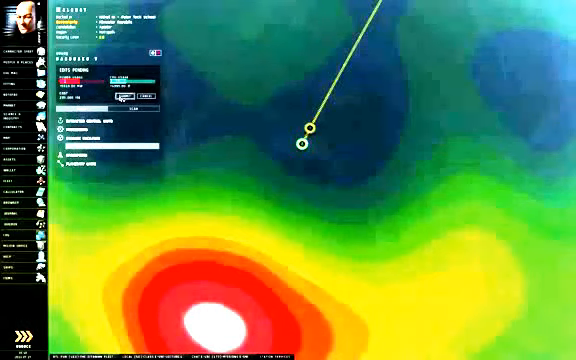
click(120, 95)
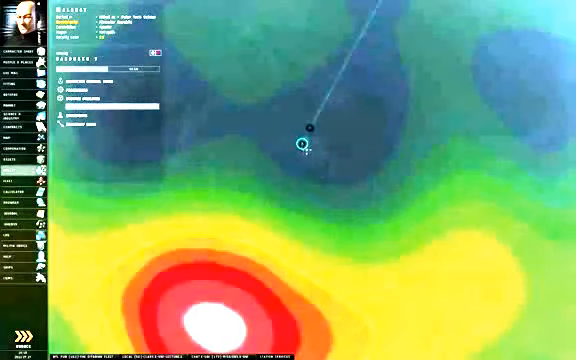
Bring up the extractor control unit's extraction program with its ring of heads.
double_click(303, 140)
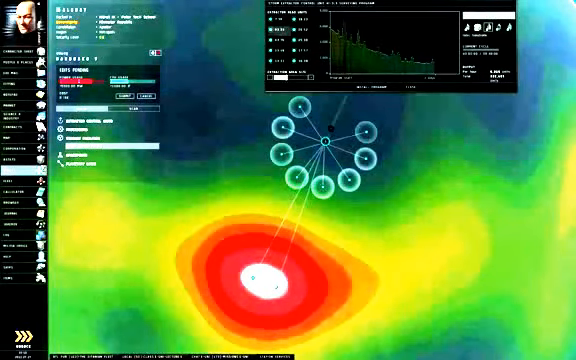
Drag all eight extractor heads from around the unit onto the white centre of the red hotspot.
drag(299, 105, 231, 267)
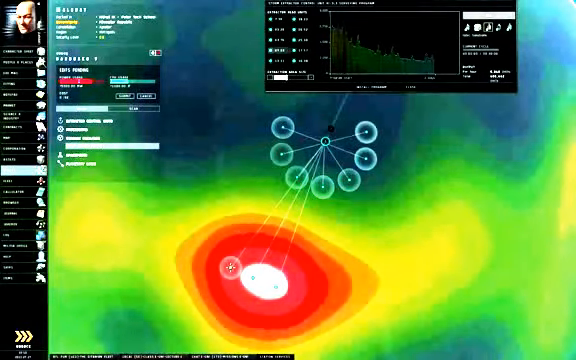
drag(283, 153, 251, 253)
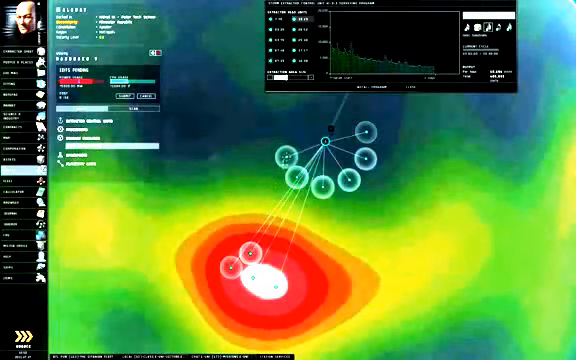
drag(282, 153, 233, 290)
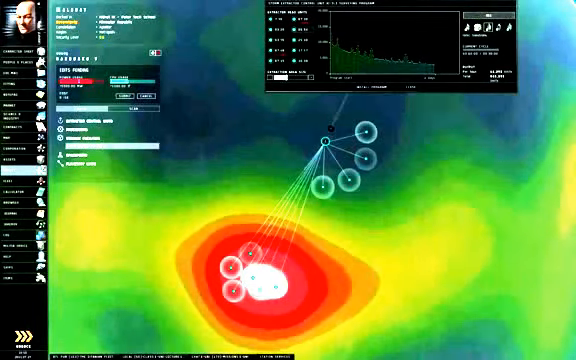
drag(298, 177, 255, 300)
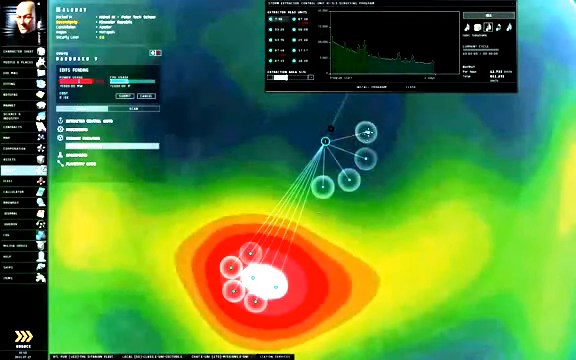
drag(365, 132, 275, 258)
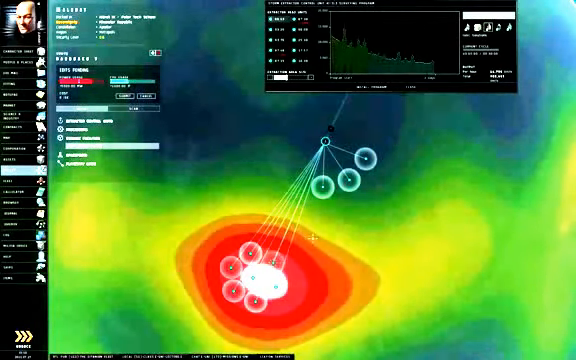
drag(323, 185, 277, 310)
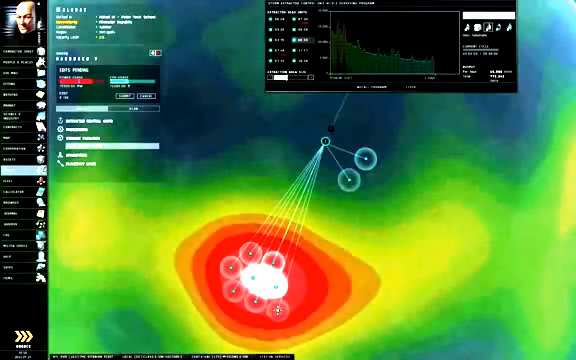
drag(348, 178, 300, 295)
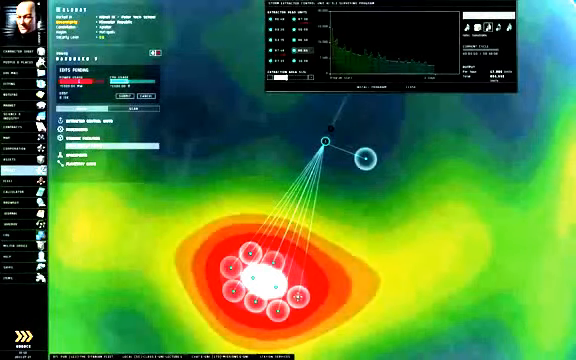
drag(365, 158, 298, 268)
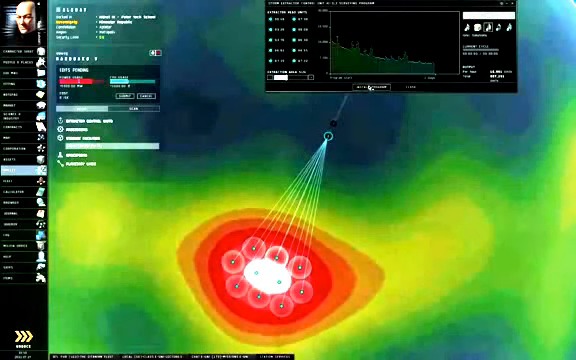
Apply the extraction program and select the extractor control unit.
click(370, 88)
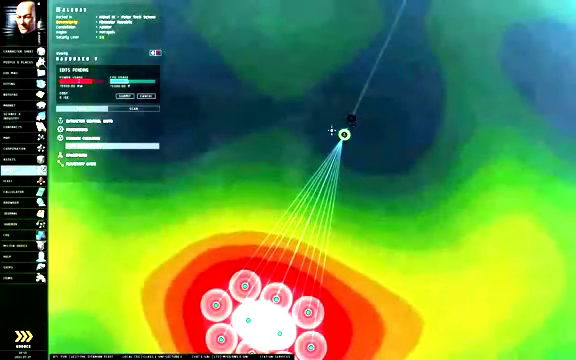
drag(368, 125, 272, 133)
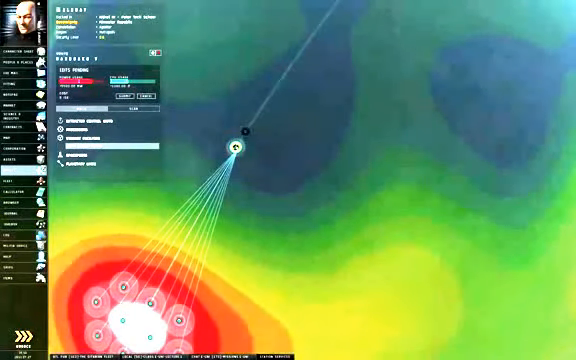
click(235, 147)
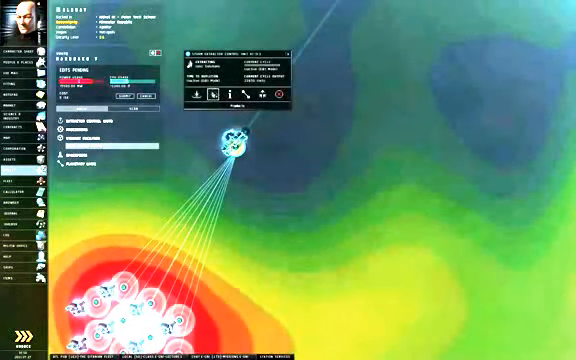
From the unit's products, begin a Create Route for its Ionic Solutions output.
click(215, 93)
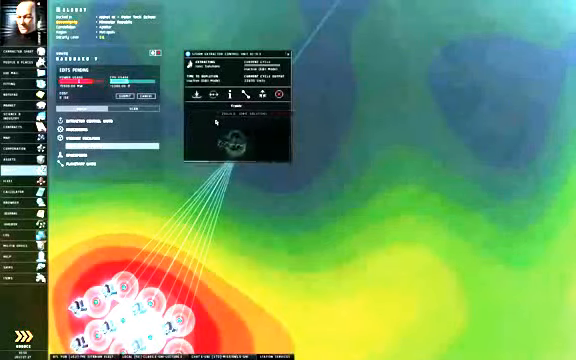
click(215, 121)
drag(300, 170, 349, 178)
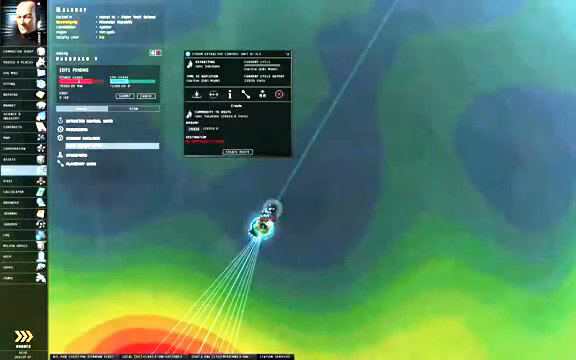
scroll(268, 208, up, 3)
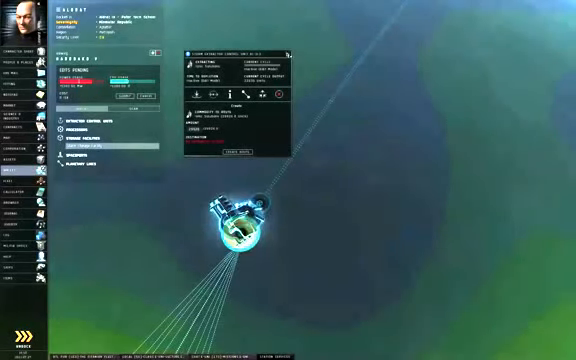
click(288, 55)
click(258, 203)
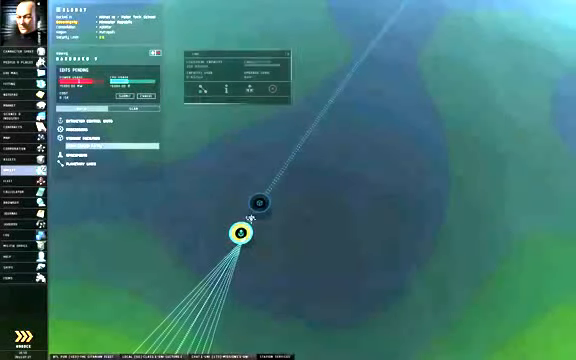
click(203, 88)
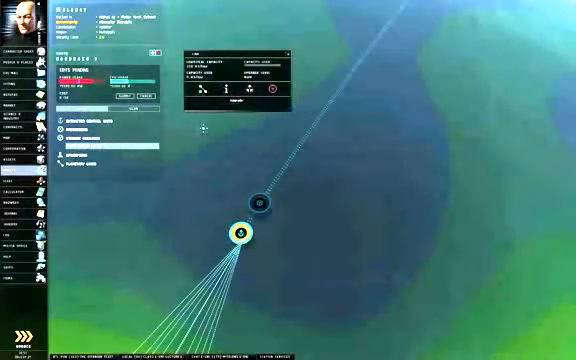
click(237, 165)
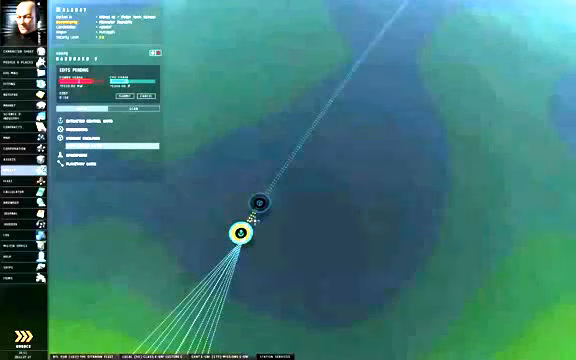
click(258, 203)
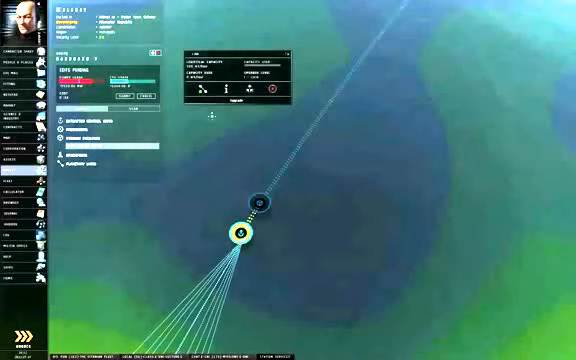
click(203, 88)
click(237, 165)
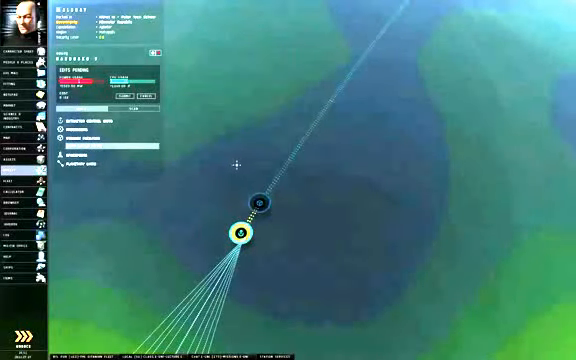
click(258, 203)
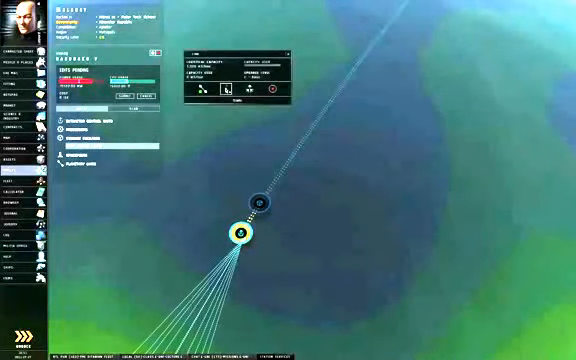
click(228, 90)
click(255, 120)
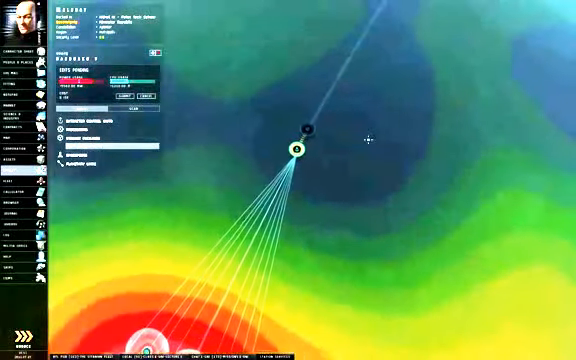
Check the extractor control unit, then expand the Processors category in the Build panel.
click(296, 148)
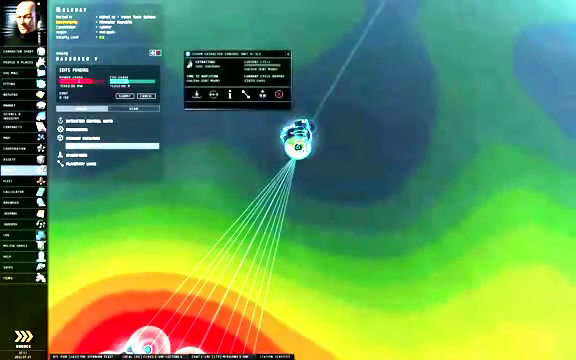
click(371, 127)
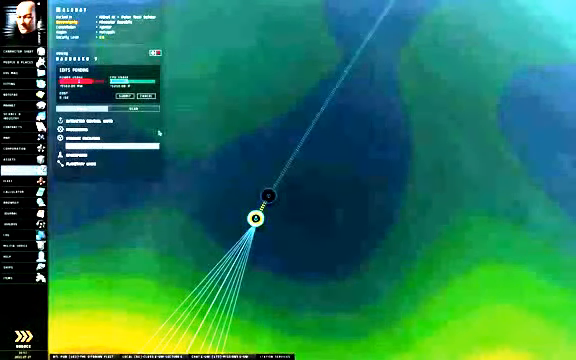
click(85, 129)
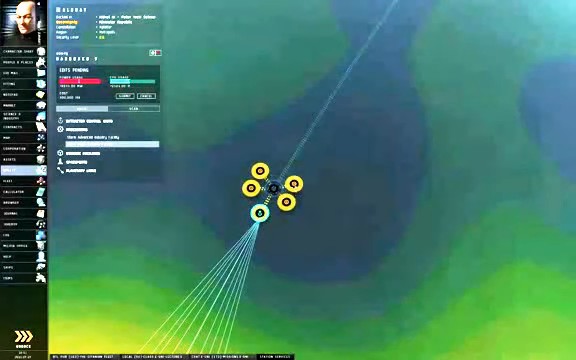
Set the first new industry facility to produce Electrolytes and check its product list.
click(260, 172)
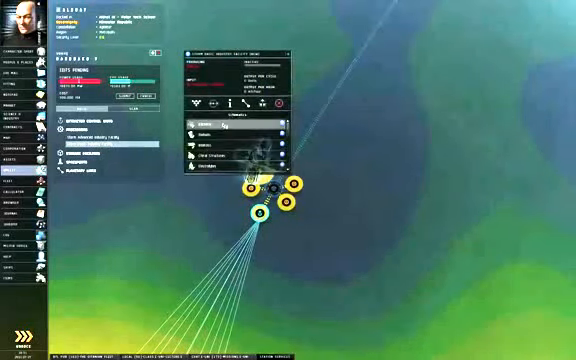
click(262, 168)
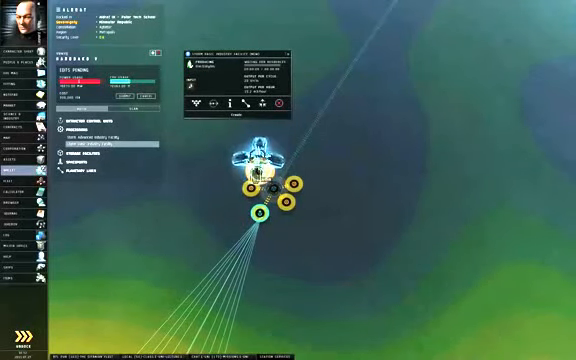
click(246, 103)
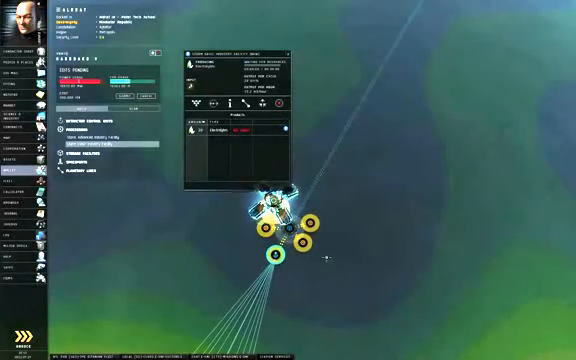
key(Escape)
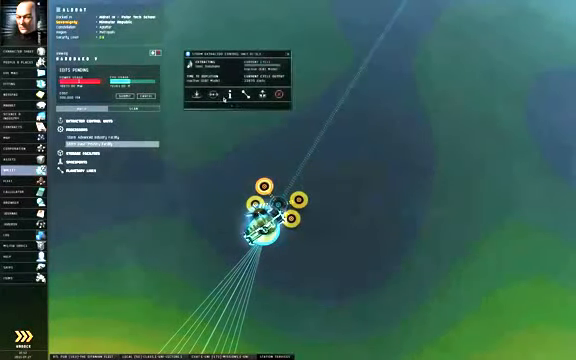
Route the extractor's Ionic Solutions to the facility and begin routing its Electrolytes output.
click(213, 95)
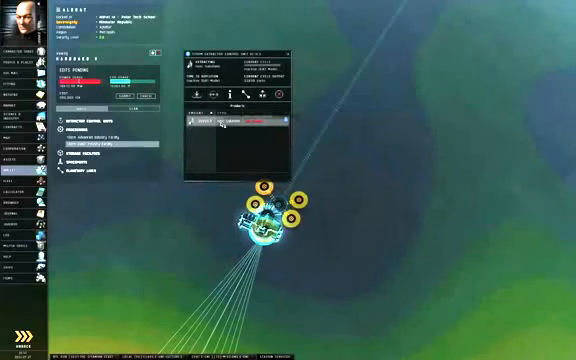
click(222, 121)
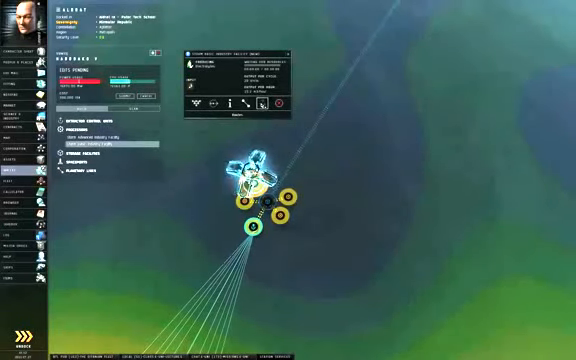
click(262, 103)
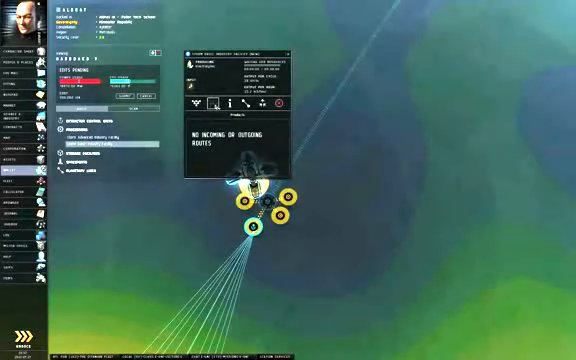
click(213, 103)
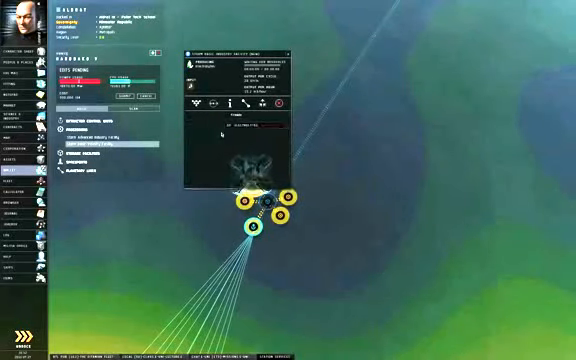
click(230, 103)
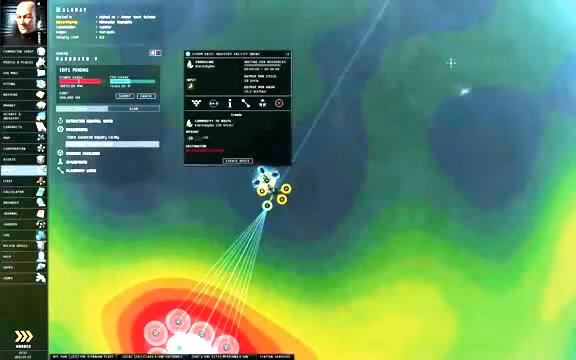
Set a second industry facility to Electrolytes and start a route for its output.
drag(452, 63, 441, 197)
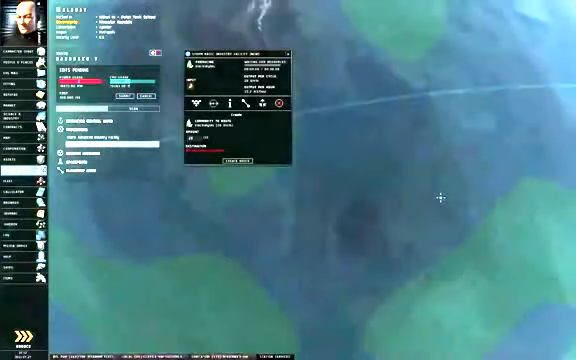
scroll(441, 197, down, 5)
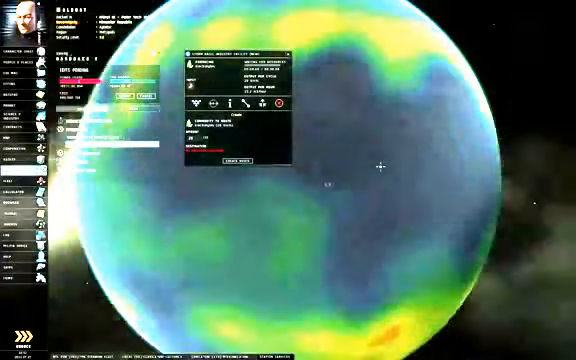
scroll(380, 167, up, 5)
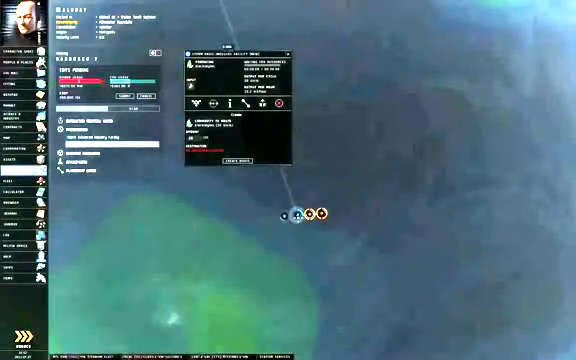
scroll(230, 190, down, 5)
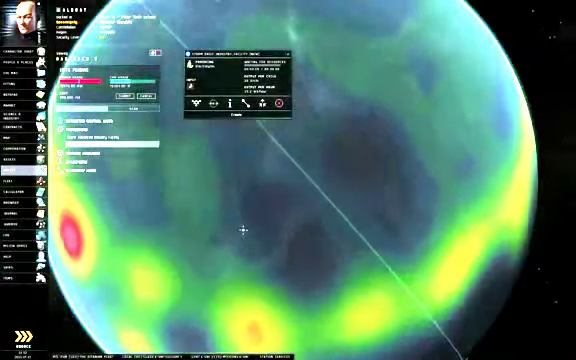
drag(297, 304, 383, 152)
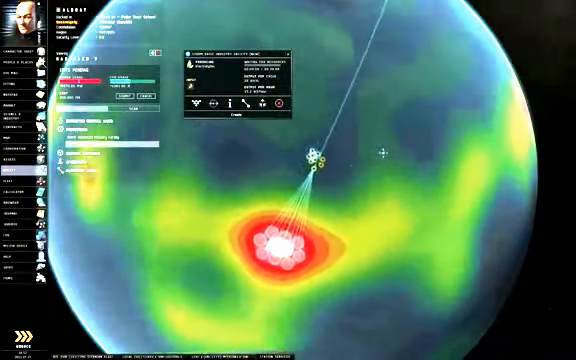
scroll(383, 152, up, 5)
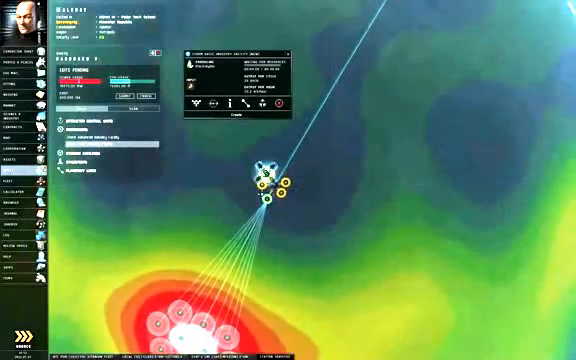
click(266, 175)
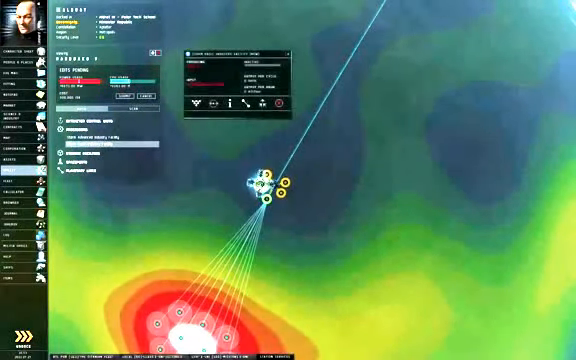
click(230, 104)
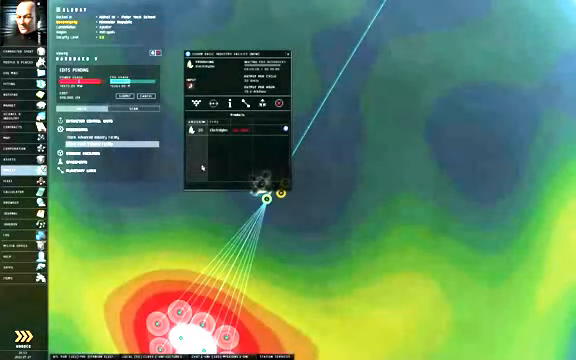
click(236, 131)
double_click(236, 131)
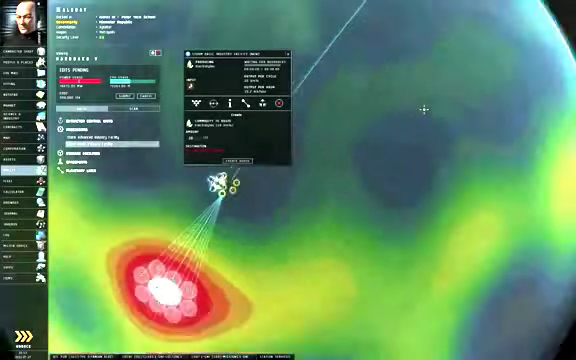
scroll(470, 102, down, 5)
drag(330, 90, 346, 152)
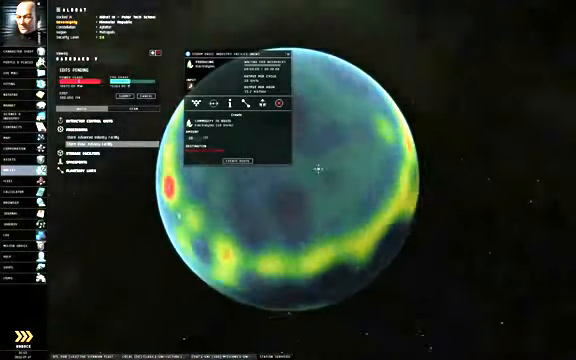
scroll(346, 152, up, 5)
scroll(348, 170, up, 5)
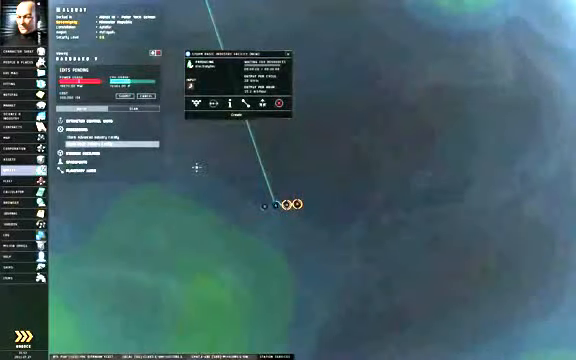
drag(200, 165, 276, 258)
scroll(237, 218, down, 5)
mouse_move(237, 218)
mouse_down()
mouse_move(330, 190)
mouse_move(420, 260)
mouse_move(323, 159)
mouse_up()
scroll(420, 240, up, 5)
scroll(389, 261, up, 5)
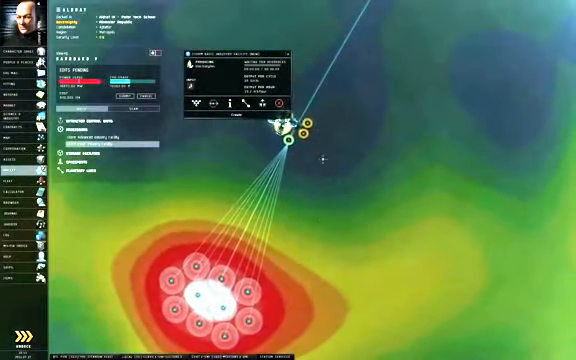
Choose Electrolytes as the product schematic for another basic industry facility.
click(283, 125)
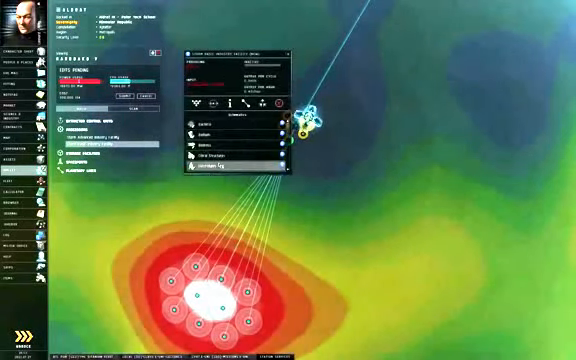
click(220, 165)
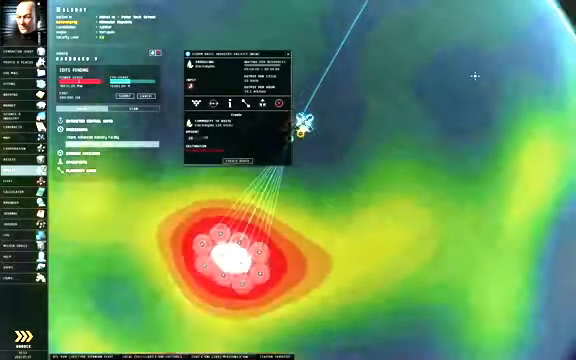
scroll(467, 85, down, 5)
mouse_move(481, 206)
mouse_down()
mouse_move(291, 148)
mouse_move(380, 160)
mouse_up()
scroll(353, 176, up, 5)
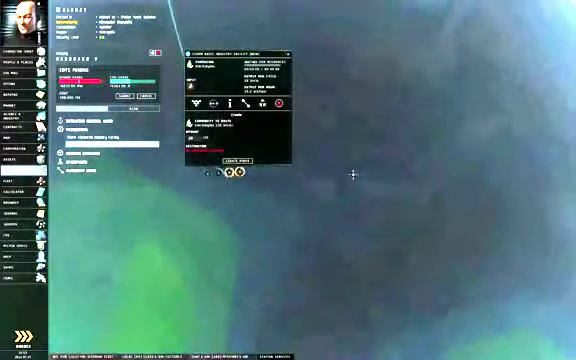
drag(353, 176, 368, 186)
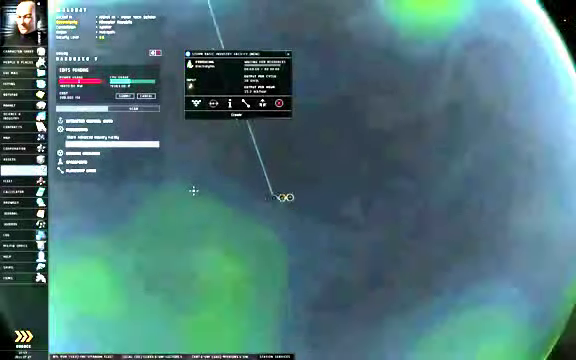
scroll(200, 195, down, 5)
mouse_move(265, 246)
mouse_down()
mouse_move(370, 200)
mouse_move(340, 170)
mouse_up()
scroll(380, 176, up, 6)
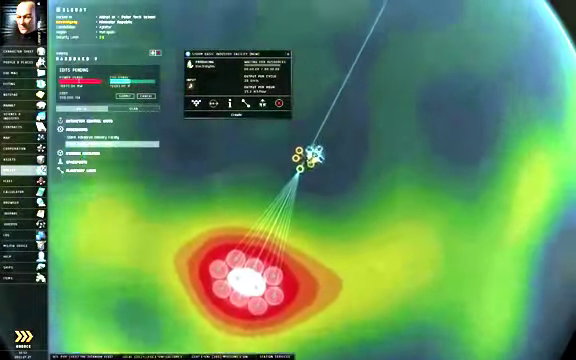
scroll(320, 160, up, 4)
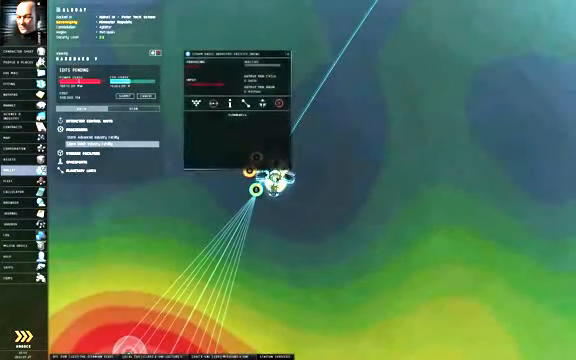
click(260, 115)
click(206, 165)
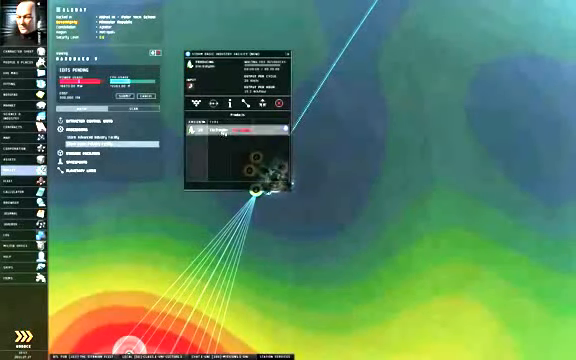
Check the facility's Routes section, collapse it and return the view to the colony.
click(224, 133)
drag(487, 79, 355, 274)
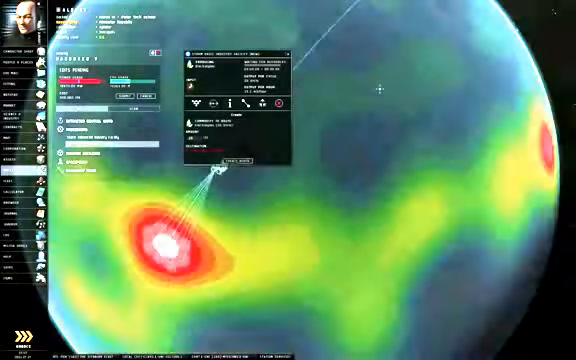
scroll(355, 274, up, 5)
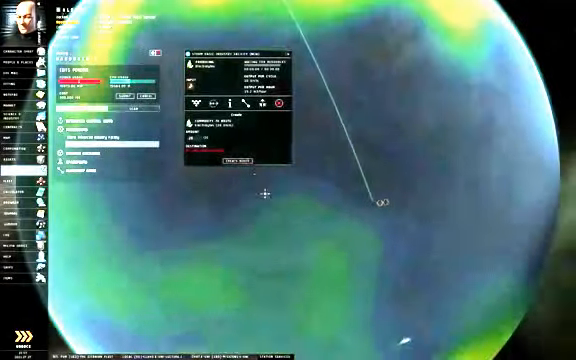
scroll(300, 200, up, 5)
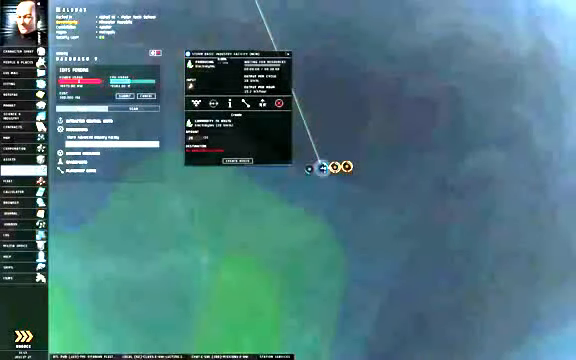
click(237, 160)
mouse_move(216, 145)
mouse_down()
mouse_move(343, 283)
mouse_move(280, 125)
mouse_up()
mouse_move(185, 25)
mouse_down()
mouse_move(390, 145)
mouse_move(210, 275)
mouse_move(433, 148)
mouse_move(327, 219)
mouse_up()
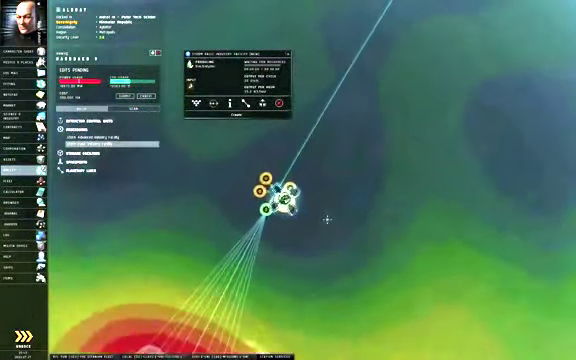
scroll(327, 219, up, 2)
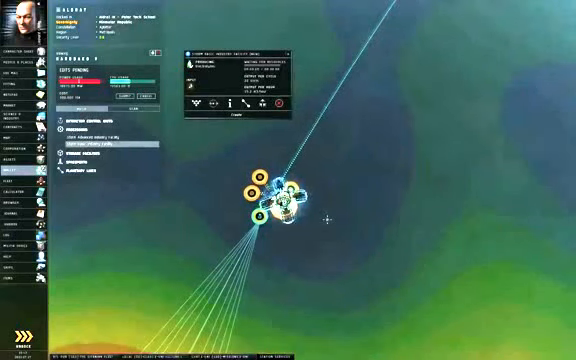
Switch from the industry facility's details to the storage facility and show its Routes list.
click(362, 197)
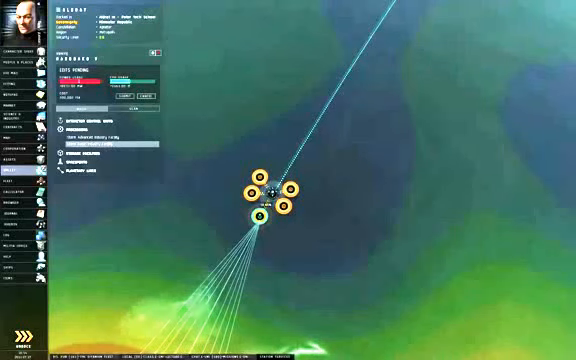
click(260, 180)
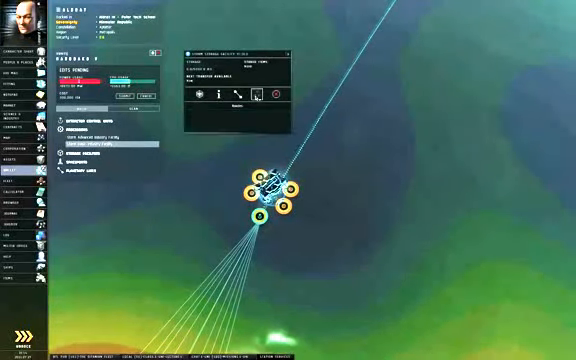
click(256, 97)
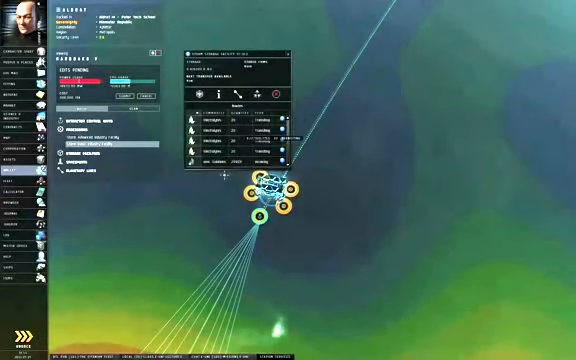
Inspect the incoming Ionic Solutions route, then collapse and reopen the routes list.
click(240, 160)
click(240, 160)
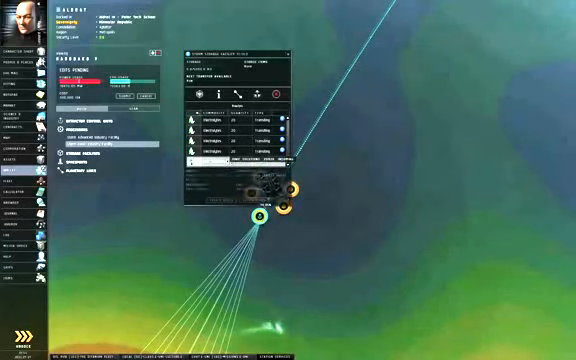
click(218, 200)
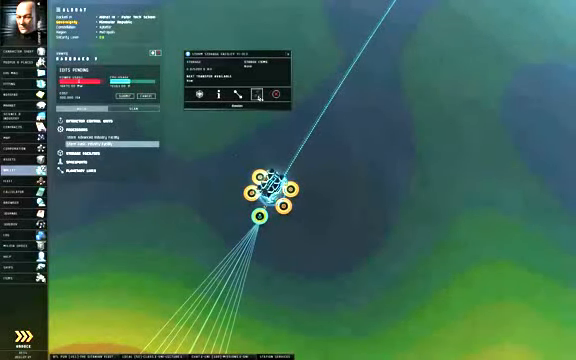
click(258, 96)
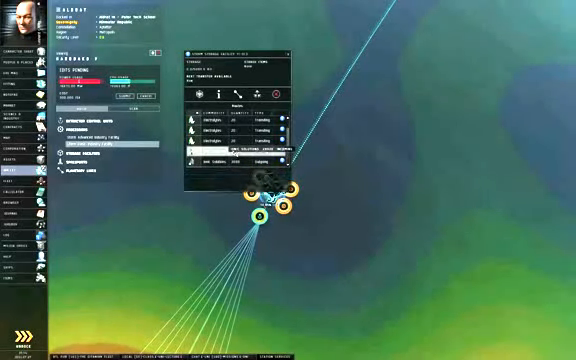
Check the Ionic Solutions info, start a route for it, then cancel the route setup.
double_click(280, 150)
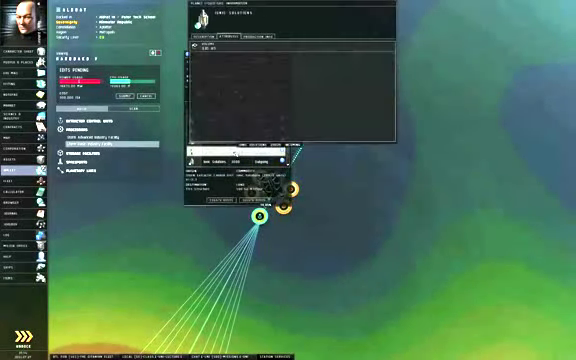
click(395, 6)
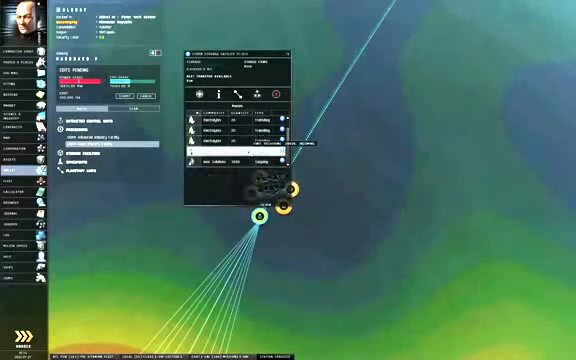
click(260, 150)
click(222, 201)
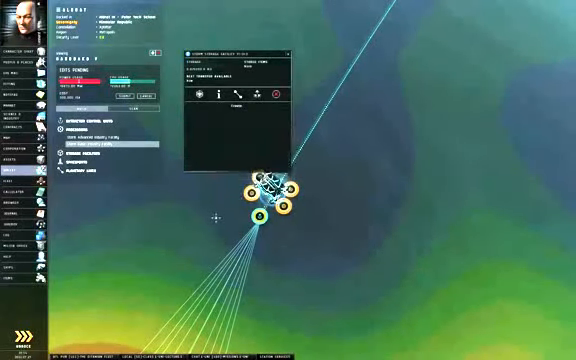
click(236, 150)
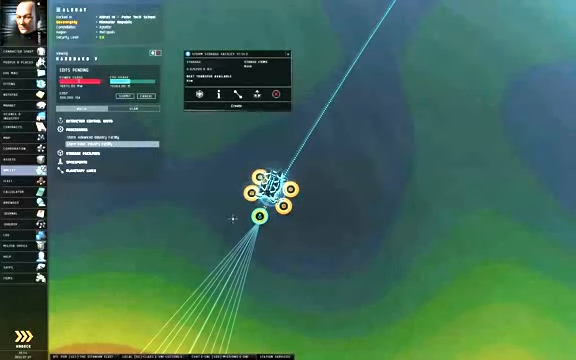
Reopen the storage facility's routes and begin a new Ionic Solutions route to the industry facility.
click(257, 94)
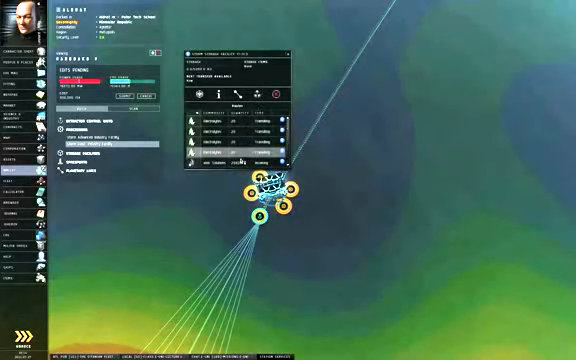
click(222, 201)
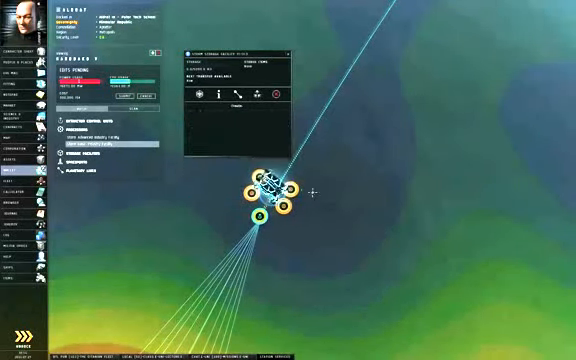
click(275, 96)
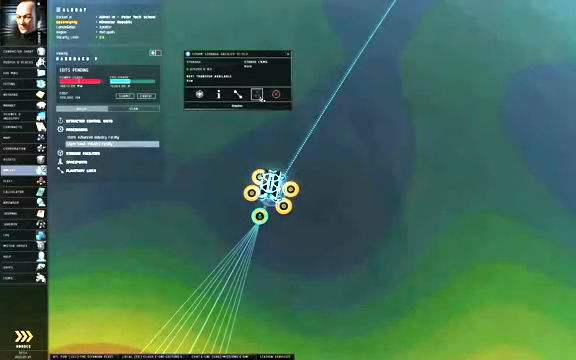
click(257, 94)
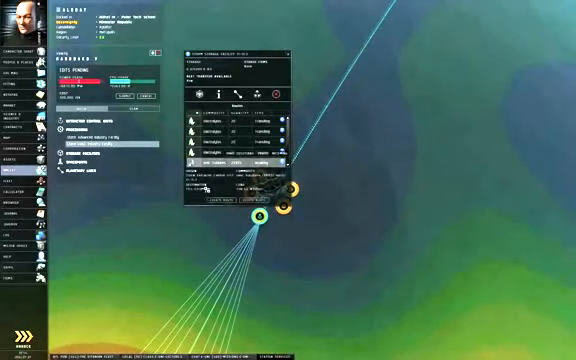
click(218, 200)
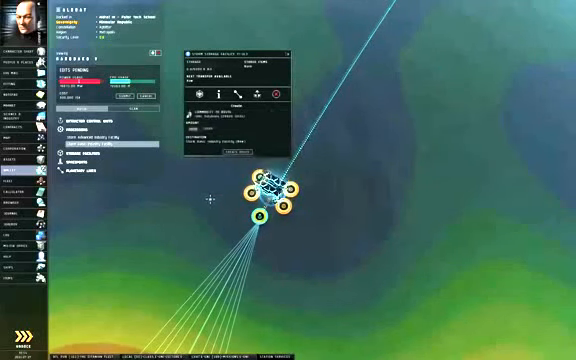
Confirm the Ionic Solutions route, check the updated routes list and submit the colony changes.
click(238, 152)
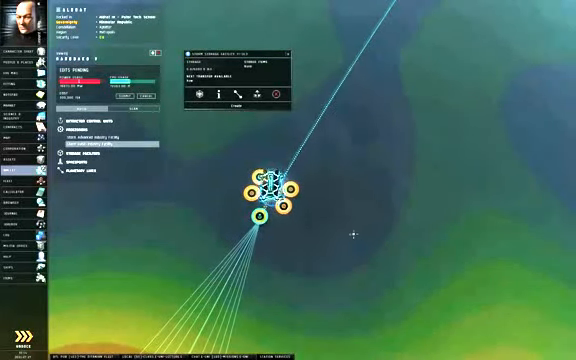
click(238, 105)
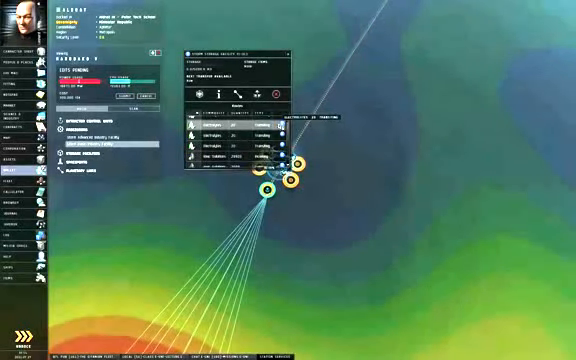
scroll(281, 125, down, 3)
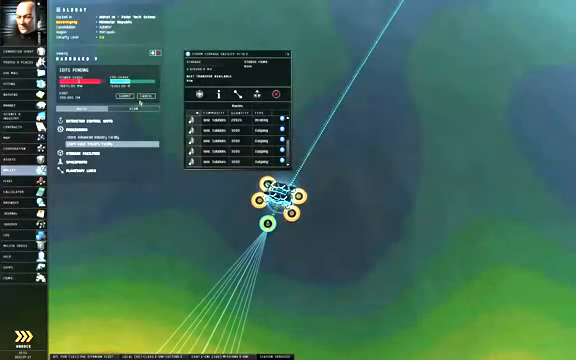
click(124, 96)
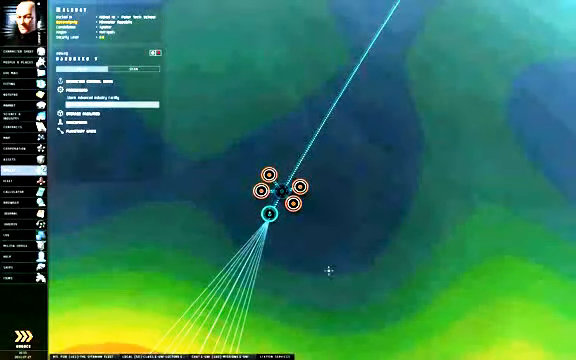
mouse_move(330, 270)
mouse_down()
mouse_move(357, 213)
mouse_move(300, 195)
mouse_up()
scroll(357, 213, down, 2)
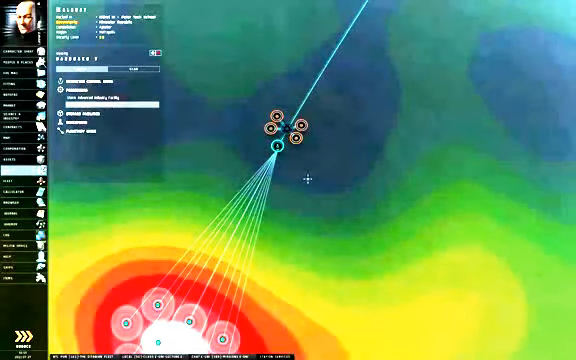
click(277, 147)
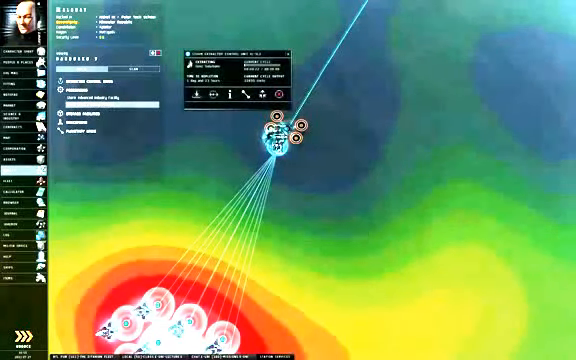
click(258, 104)
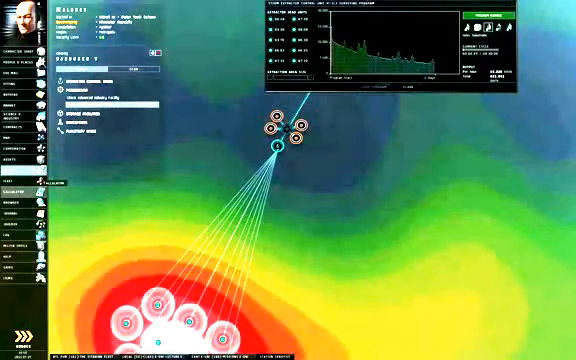
click(470, 35)
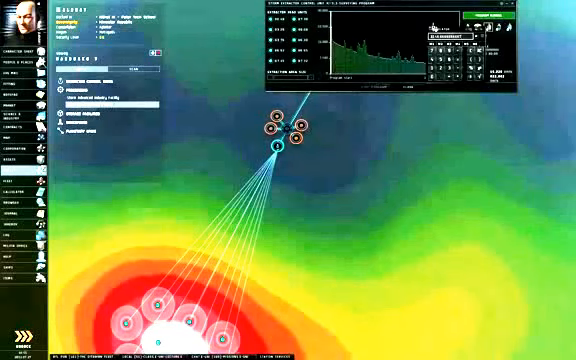
drag(434, 27, 412, 118)
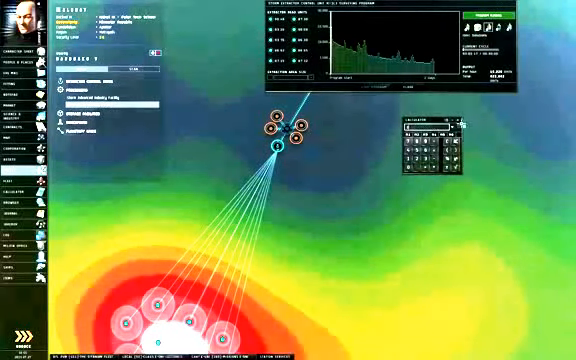
click(466, 117)
drag(395, 168, 339, 116)
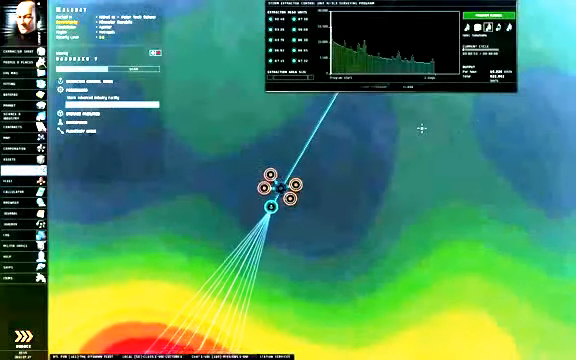
Review the launchpad's stored coolant, electrolytes and water, then close its panels.
mouse_move(420, 130)
mouse_down()
mouse_move(225, 215)
mouse_move(330, 191)
mouse_move(275, 198)
mouse_move(425, 255)
mouse_move(265, 240)
mouse_up()
scroll(330, 191, down, 5)
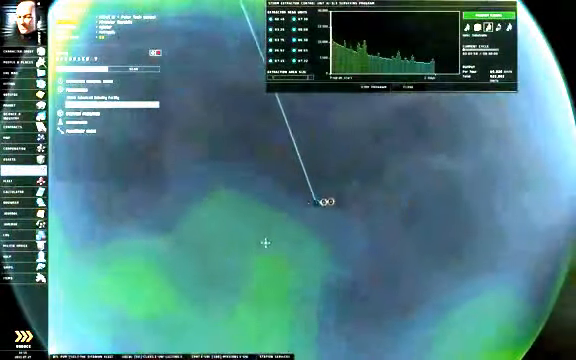
click(308, 185)
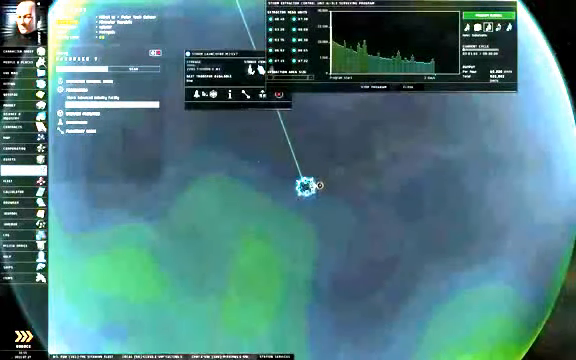
click(230, 95)
drag(245, 200, 249, 237)
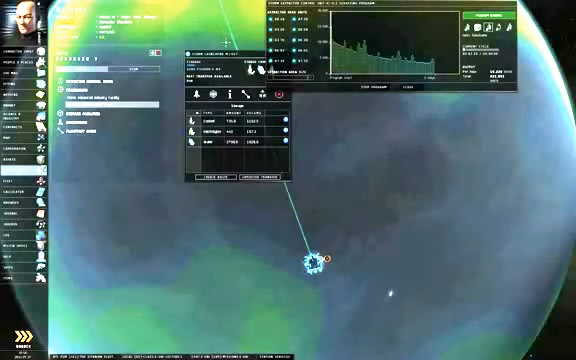
click(408, 87)
click(281, 49)
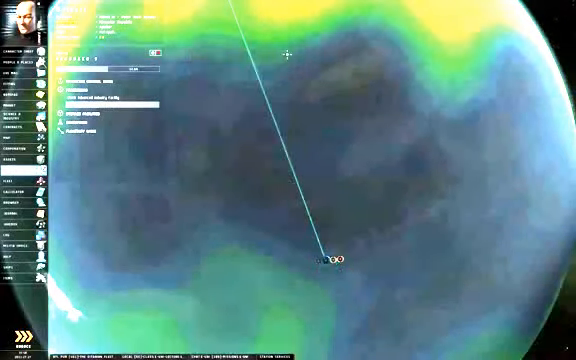
scroll(365, 135, up, 3)
scroll(356, 88, up, 3)
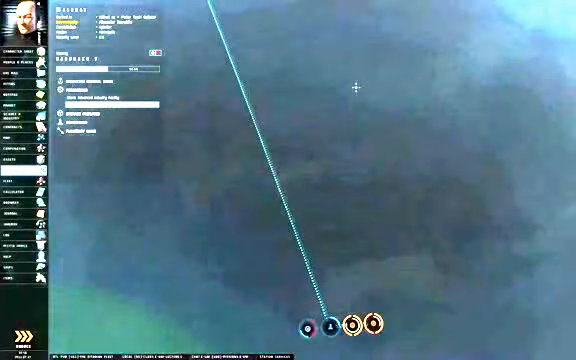
scroll(356, 88, down, 3)
scroll(350, 58, down, 3)
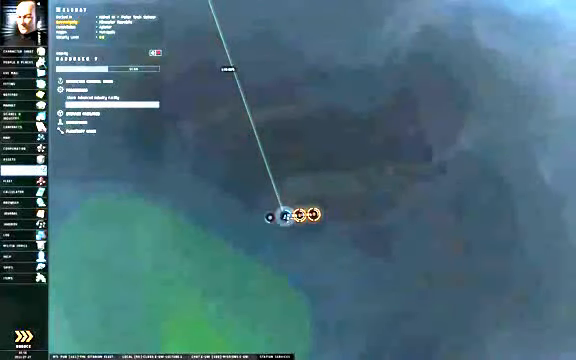
Check the advanced industry facility's coolant products and close its panel.
click(270, 216)
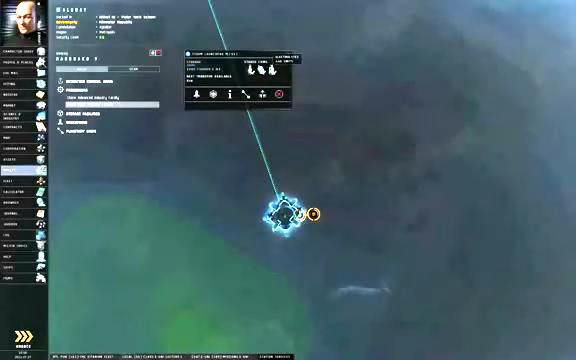
click(300, 214)
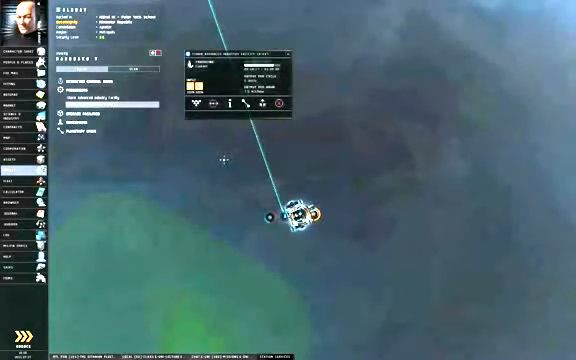
click(246, 104)
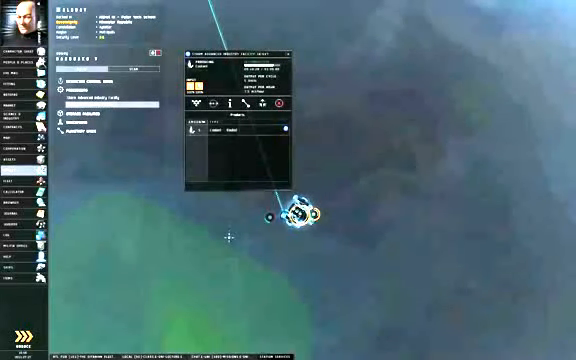
click(285, 212)
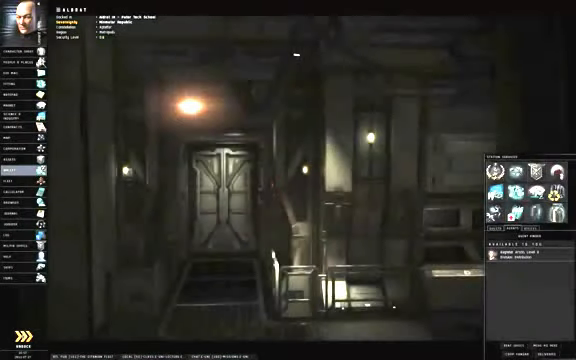
Undock from the station and warp to the Hardbako customs office.
click(23, 336)
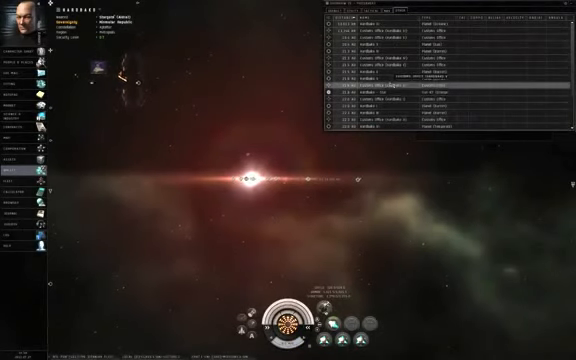
right_click(385, 88)
click(400, 100)
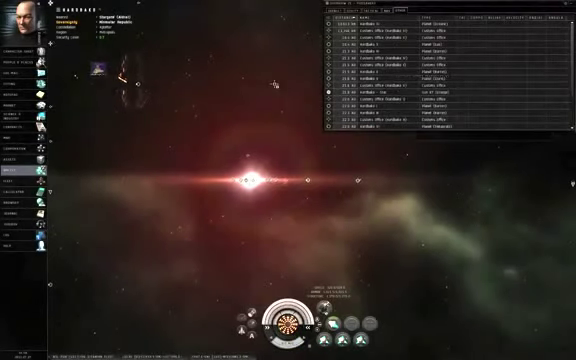
right_click(398, 87)
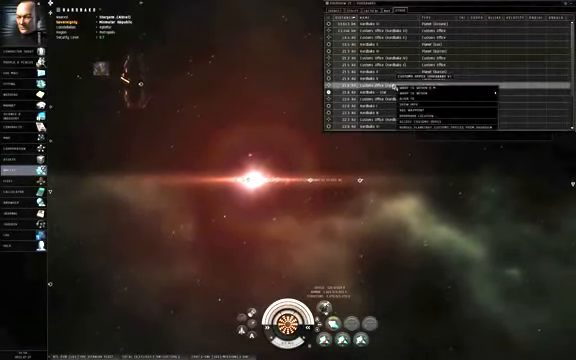
click(410, 96)
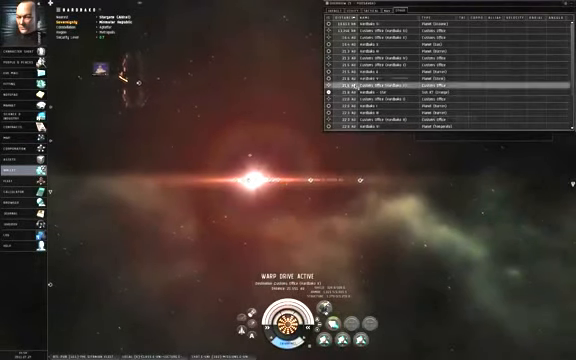
View the planet in planet mode to bring up the colony.
right_click(375, 80)
click(390, 101)
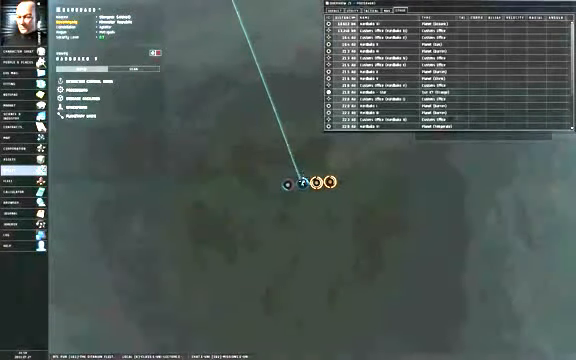
Launch the launchpad's Coolant into the Hardbako V customs office and close the transfer window.
click(287, 183)
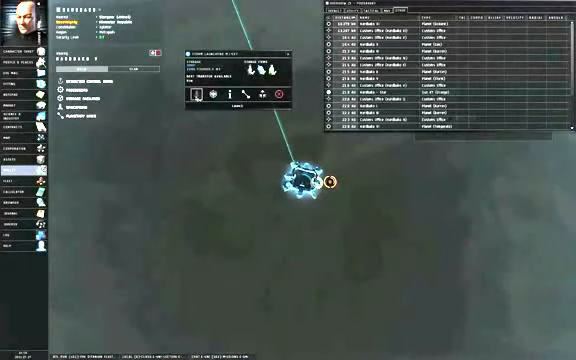
click(197, 94)
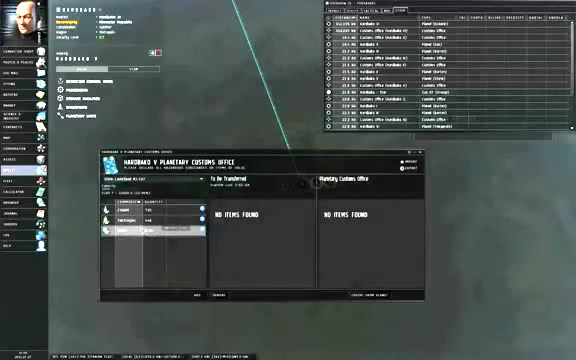
drag(125, 210, 245, 215)
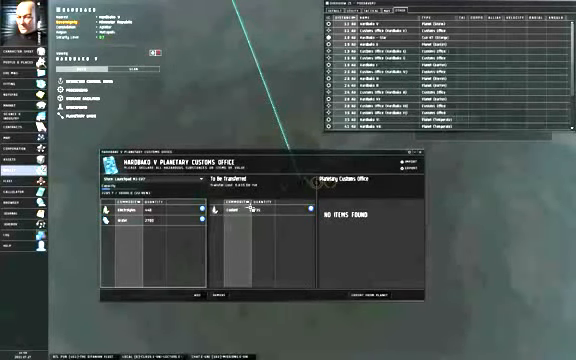
click(368, 295)
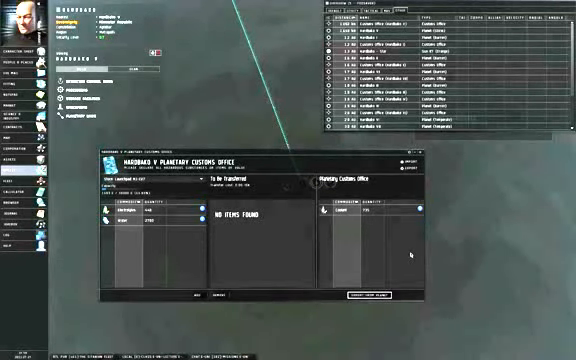
click(424, 152)
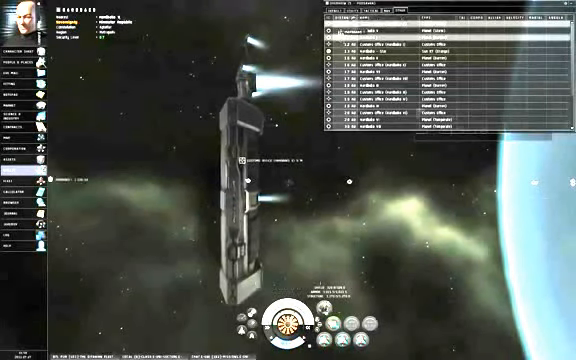
Move the Coolant from the customs office storage into the ship's cargo hold.
right_click(342, 30)
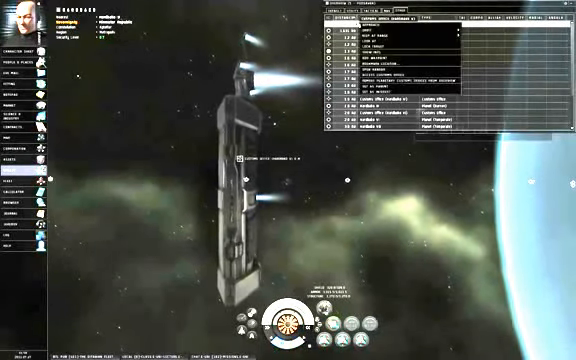
click(367, 69)
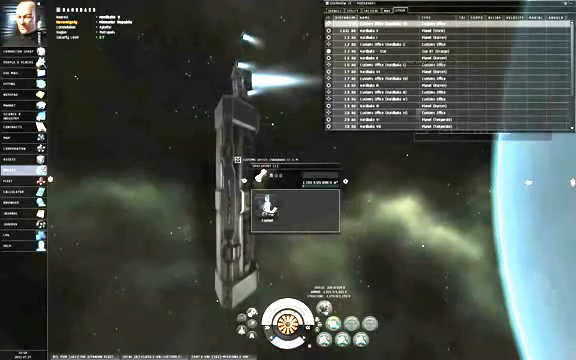
key(alt+c)
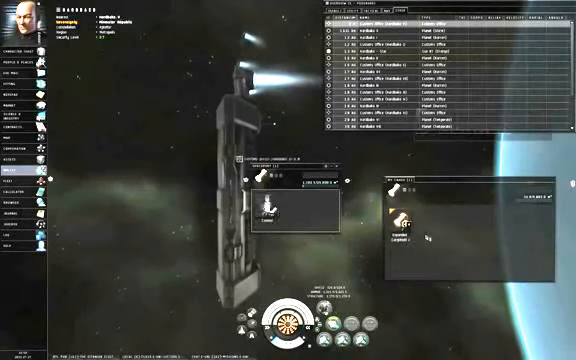
drag(268, 205, 427, 225)
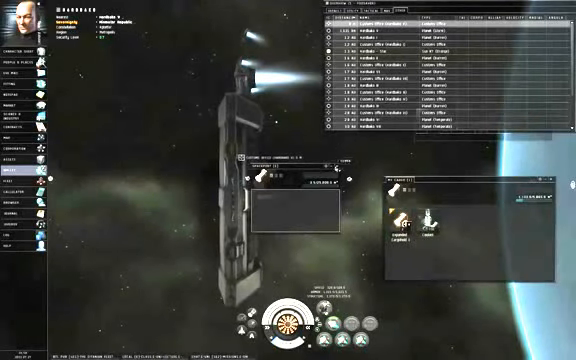
click(346, 161)
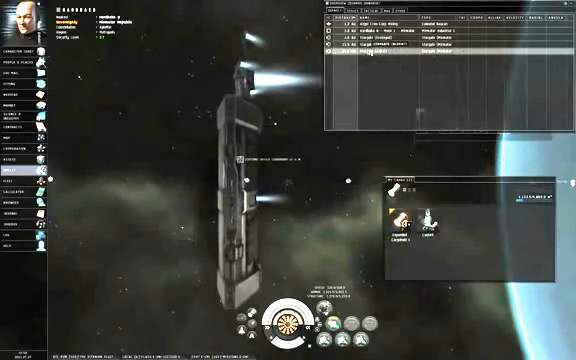
Warp the ship toward the stargate.
right_click(378, 48)
click(388, 55)
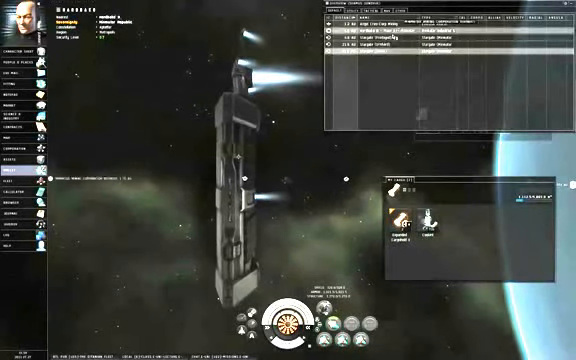